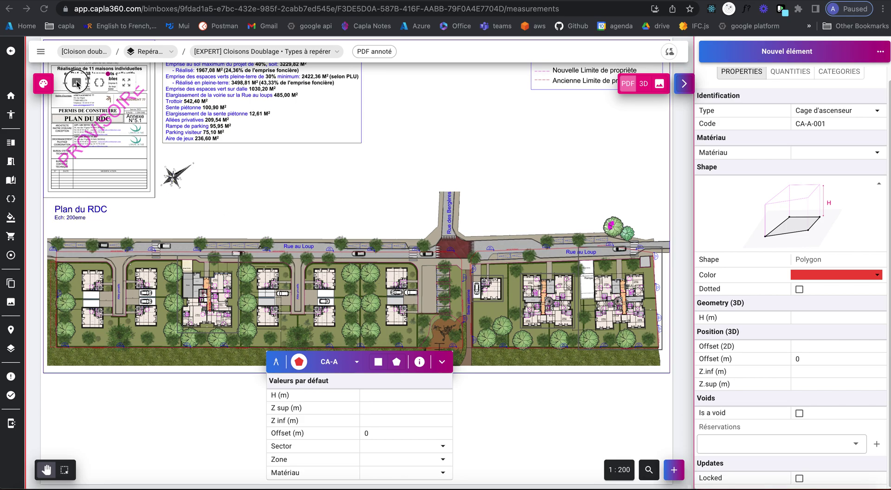
- Focus the PDF plan on C • RDC and split the workspace between a wide plan and a narrow 3D view without the properties list
mouse_move(79, 88)
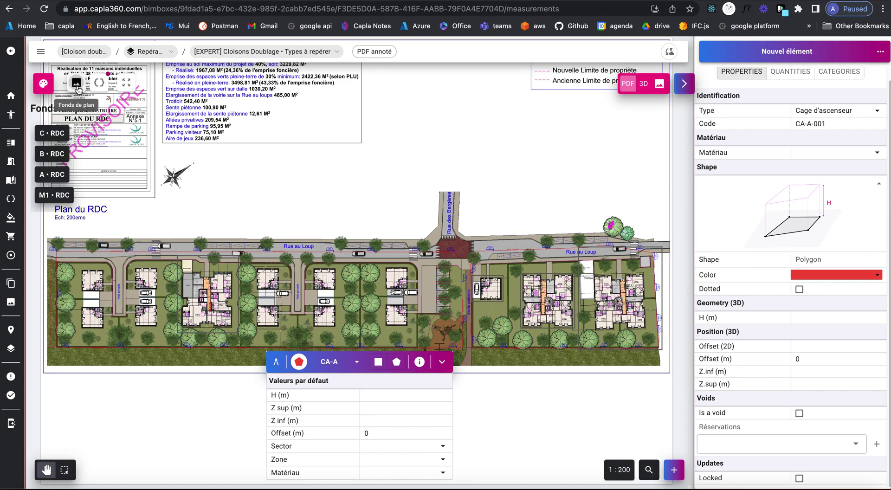
left_click(57, 134)
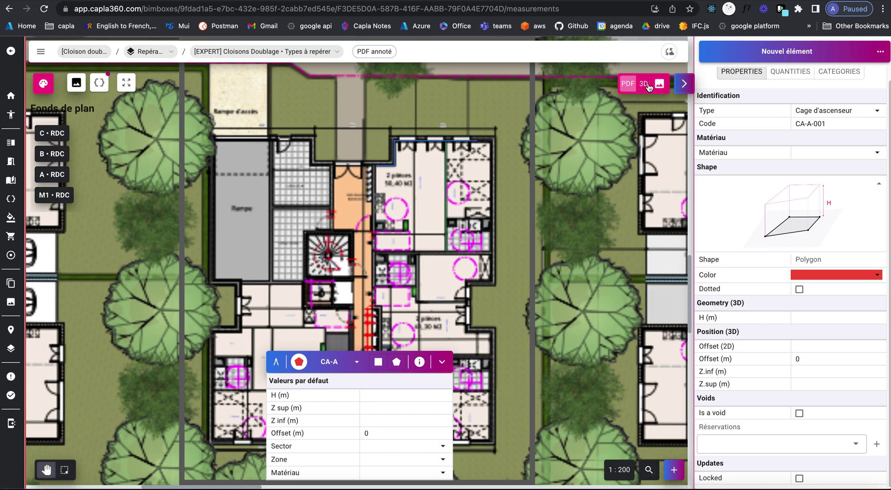
left_click(644, 84)
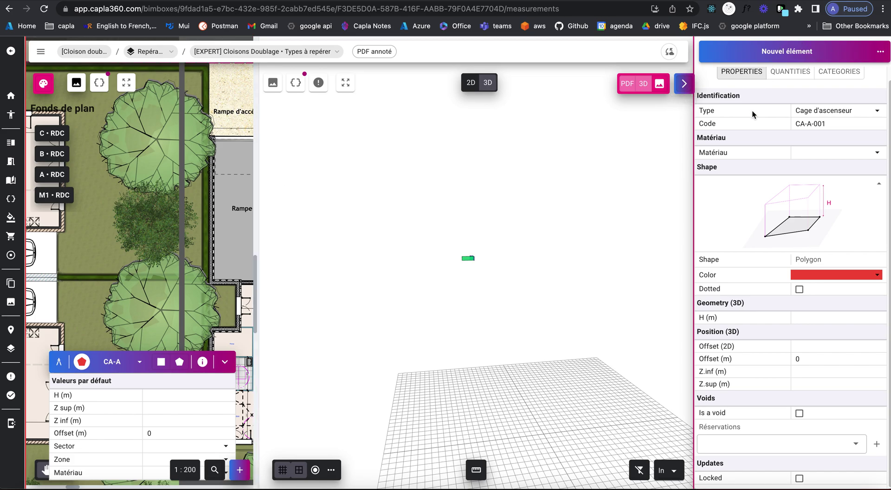
left_click(685, 85)
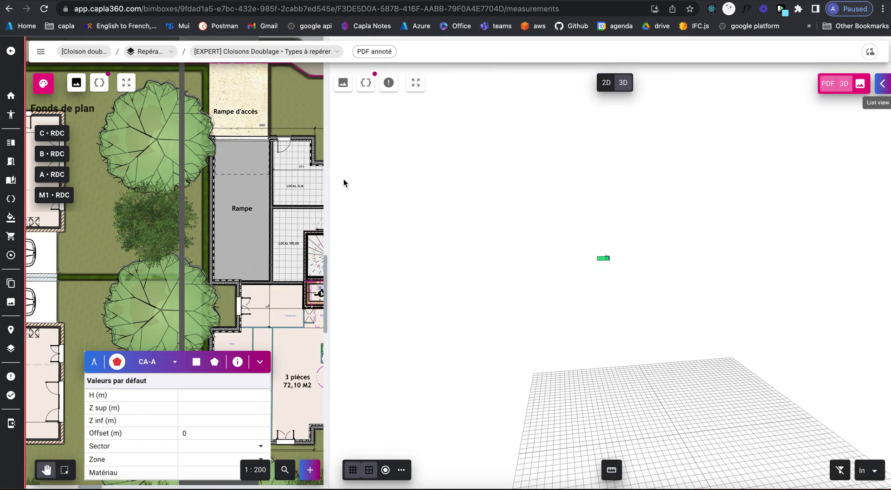
left_click_drag(335, 179, 661, 164)
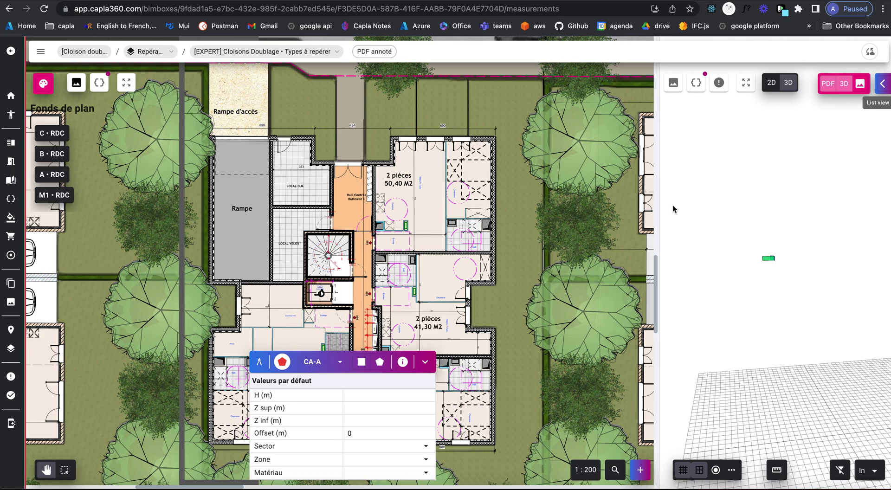
left_click_drag(340, 271, 351, 260)
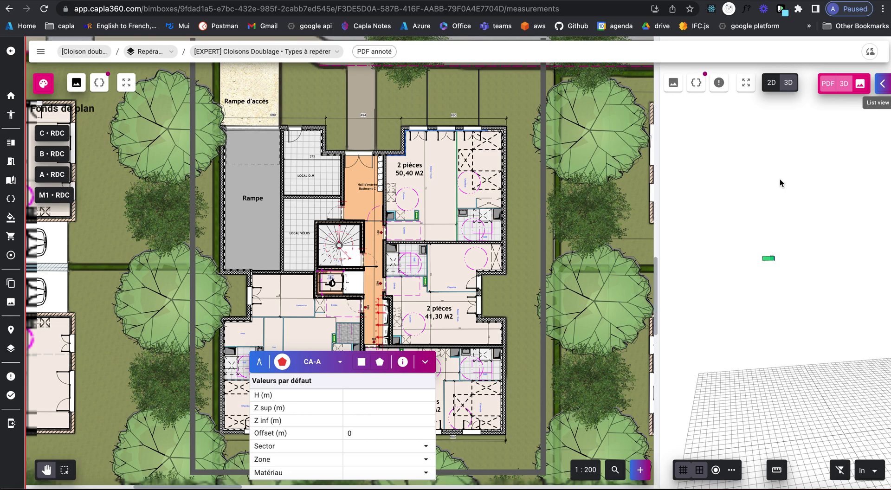
- Frame the existing walls in the 3D view and display the C • RDC background plan beneath them
left_click(747, 84)
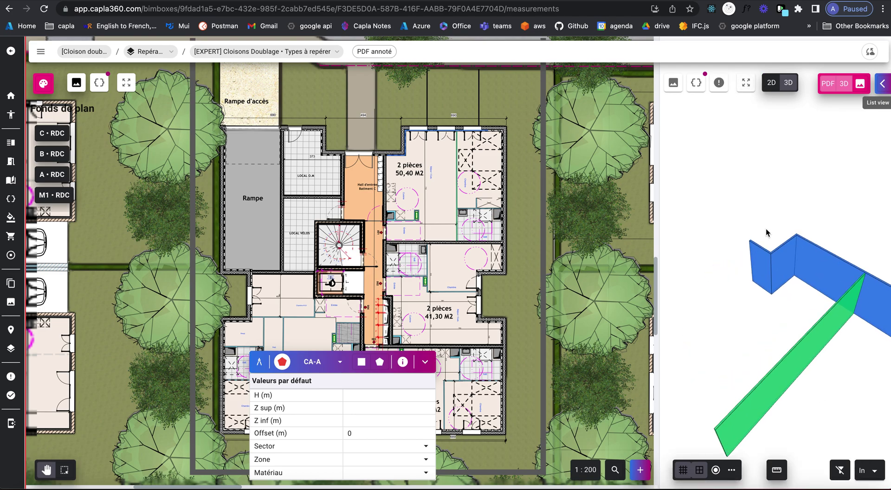
scroll(765, 228, "down", 5)
mouse_move(771, 232)
left_mouse_down()
mouse_move(765, 226)
mouse_move(784, 241)
left_mouse_up()
right_click_drag(777, 228, 767, 206)
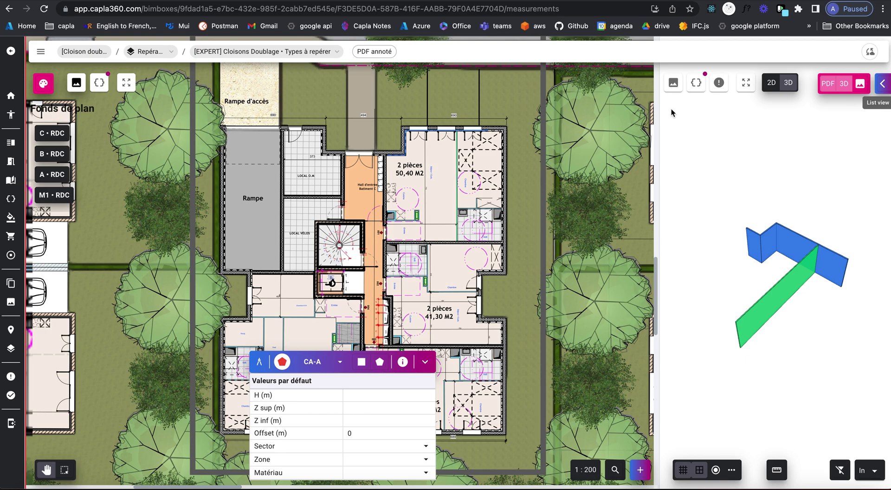
left_click(673, 83)
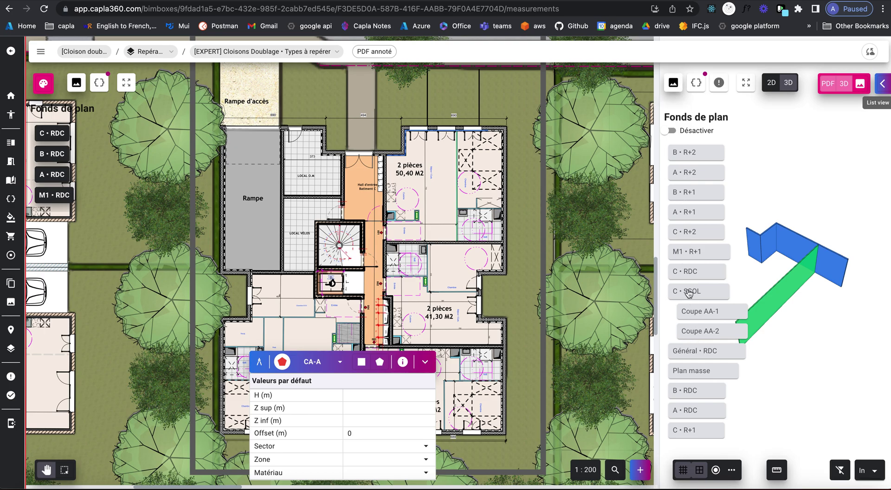
left_click(690, 275)
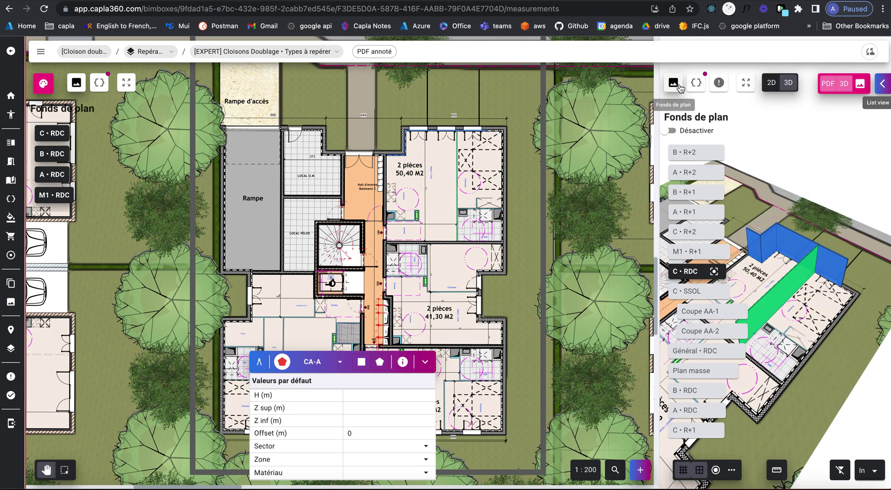
left_click(680, 86)
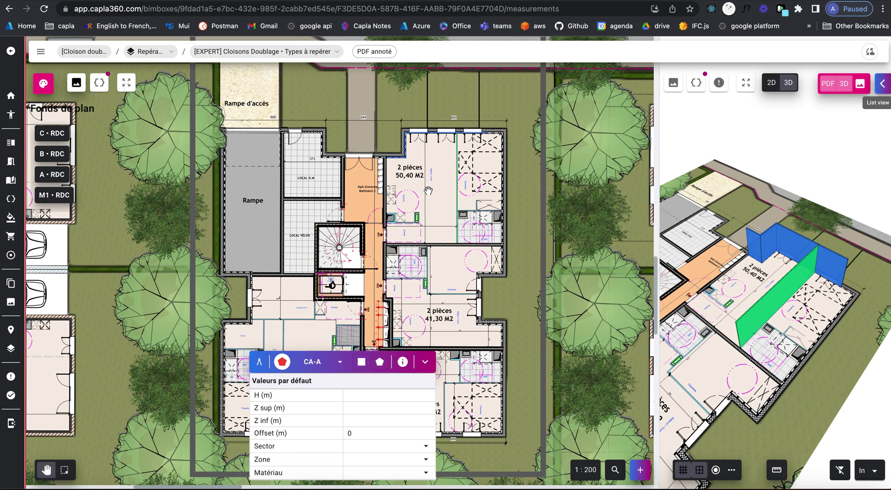
- Examine the perimeter lining and separating partition of the 2 pièces 50,40 M2 apartment in both the plan and the 3D view
scroll(426, 187, "up", 2)
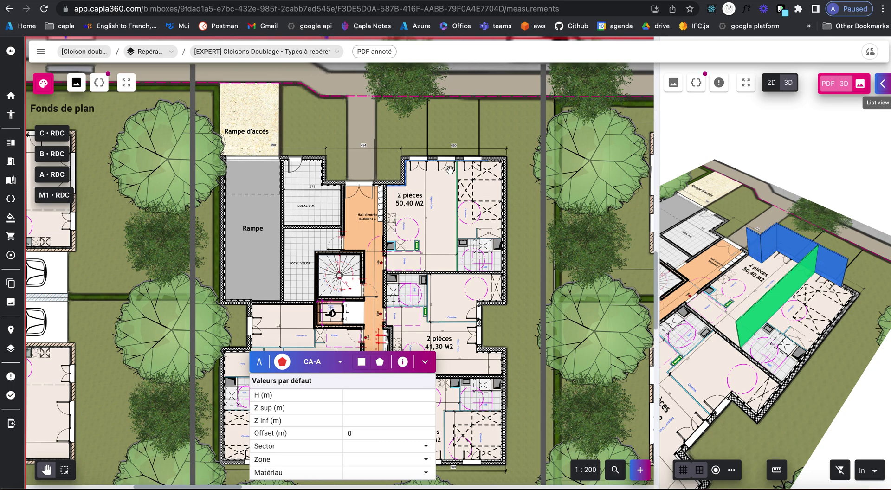
mouse_move(761, 280)
left_mouse_down()
mouse_move(773, 279)
mouse_move(765, 266)
left_mouse_up()
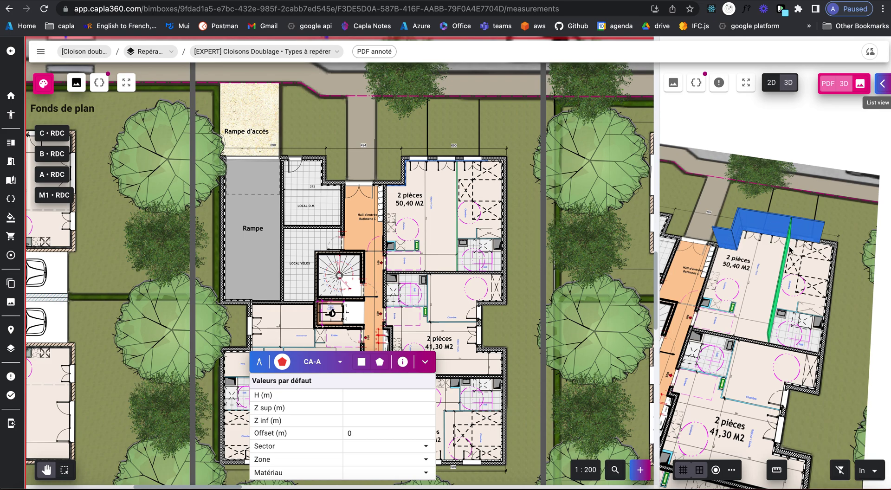
left_click_drag(765, 280, 756, 268)
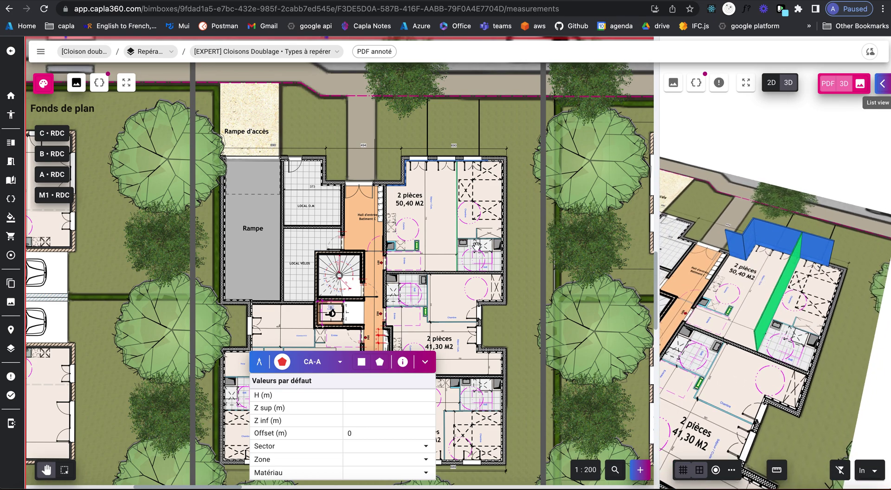
scroll(388, 235, "up", 5)
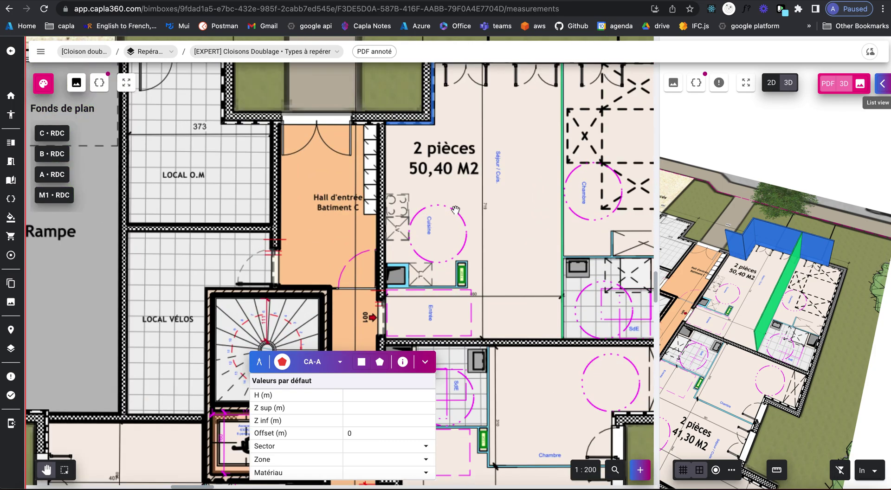
scroll(404, 218, "right", 2)
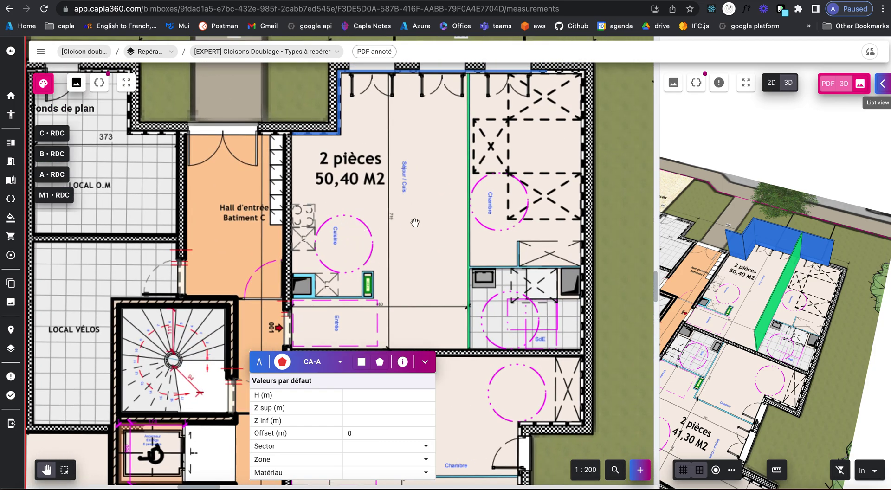
scroll(323, 228, "up", 2)
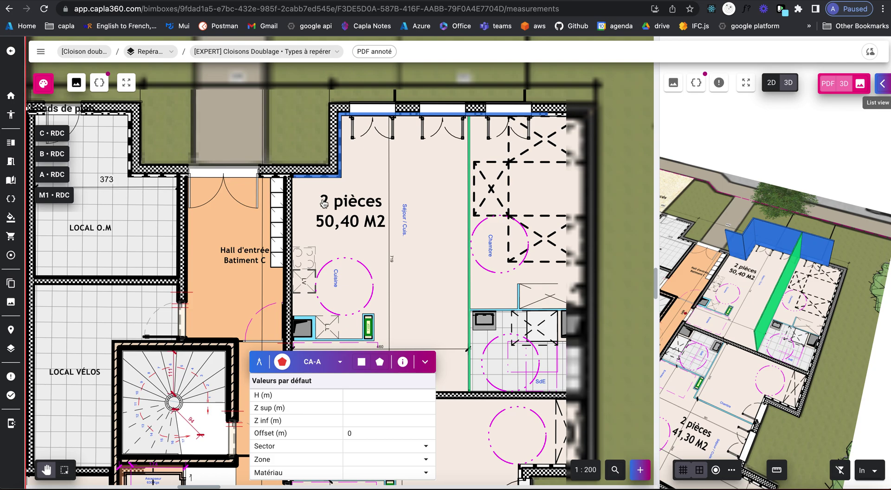
scroll(394, 223, "down", 5)
scroll(394, 223, "right", 3)
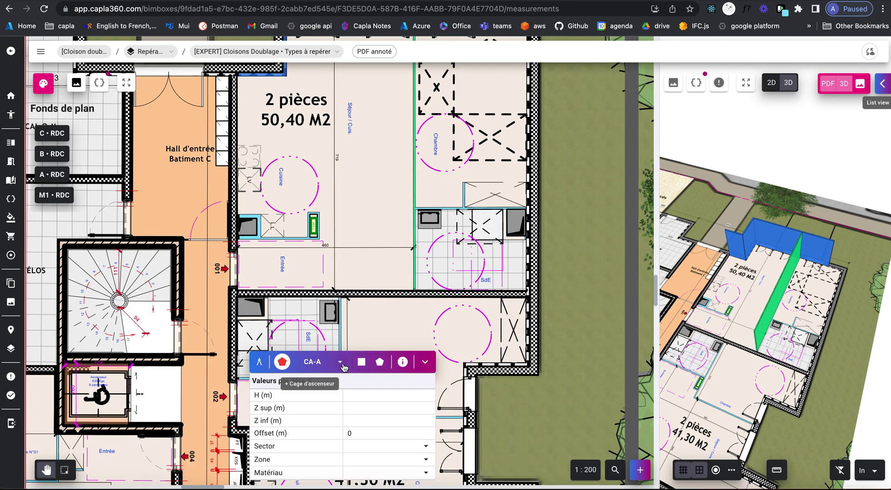
- Start a new element type in the [ EXPERT ] group, named Cloison PV hydro, with M2 as its unit
left_click(341, 364)
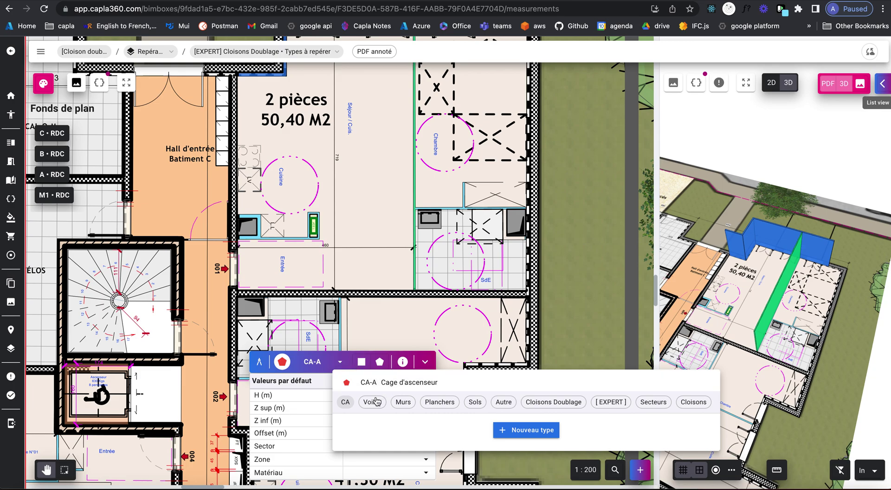
left_click(616, 406)
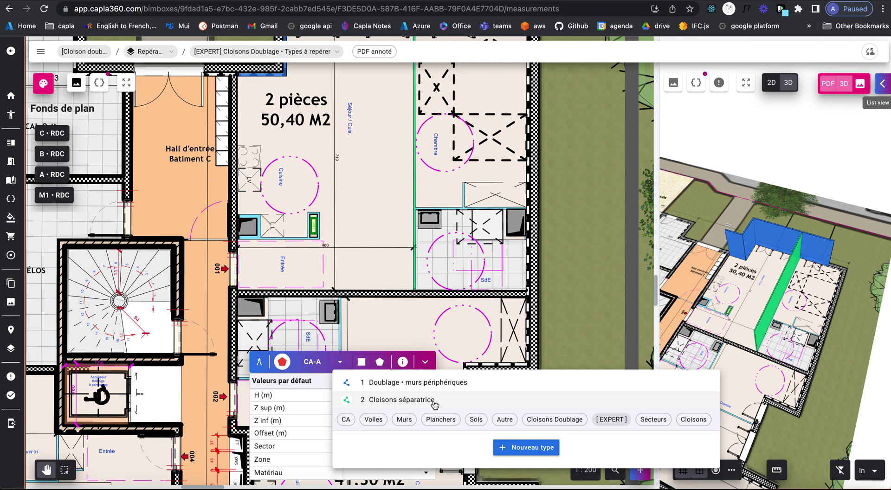
left_click(528, 450)
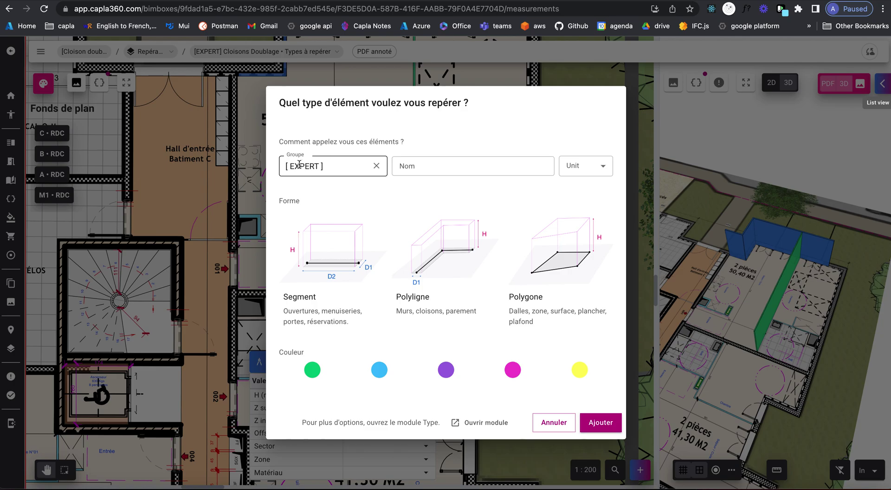
left_click(332, 167)
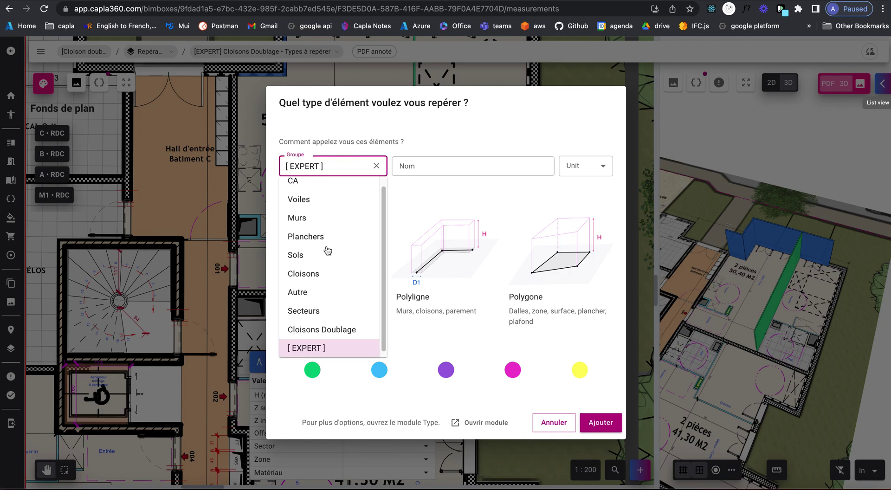
left_click(325, 347)
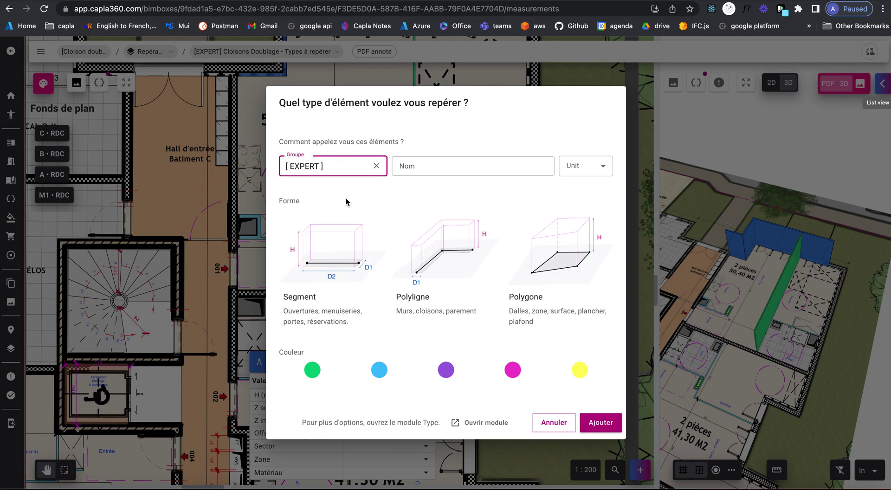
left_click(431, 163)
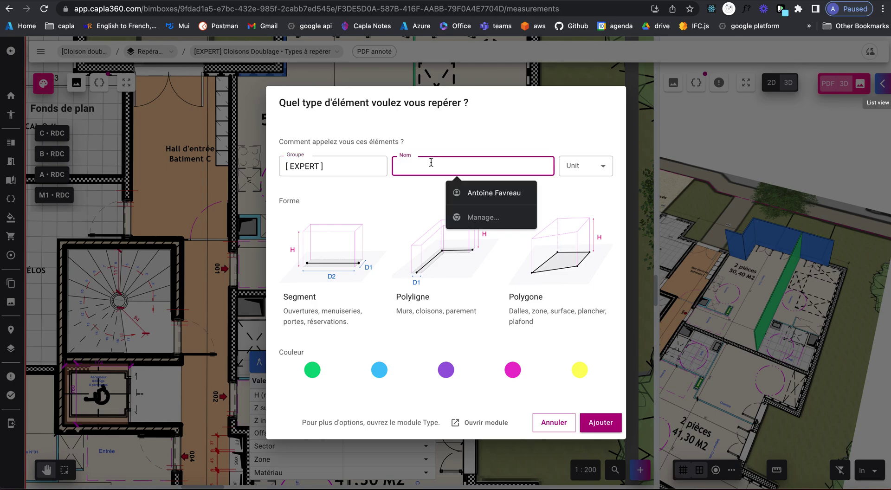
type("Cloison PV hydro")
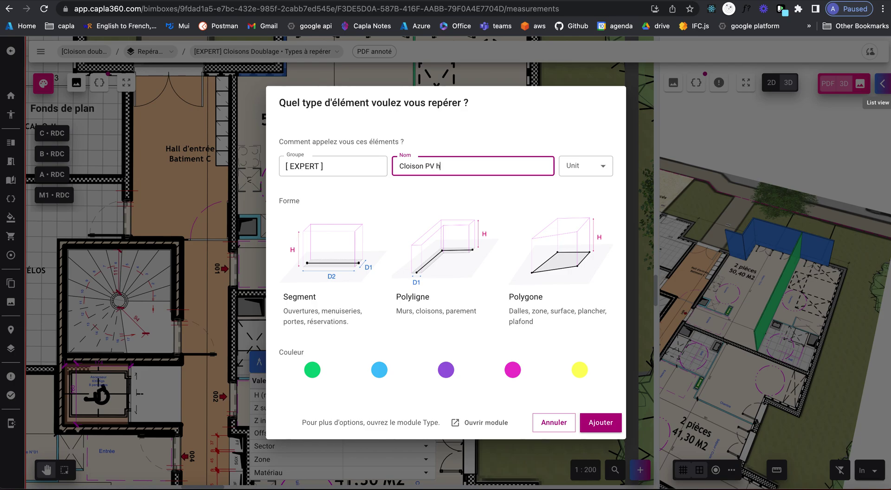
left_click(586, 172)
left_click(584, 222)
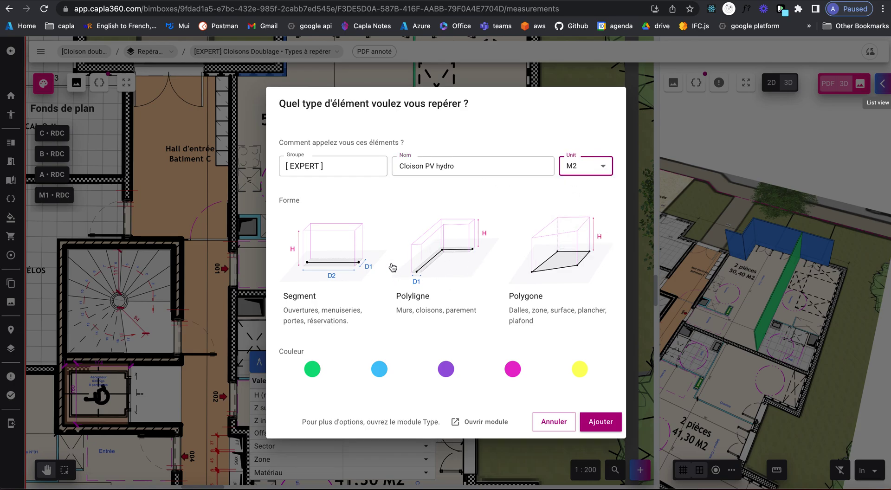
- Give the new type a Polyligne shape, light blue colour, D1 of 0.04 m and H of 2.5 m, and add it
left_click(436, 256)
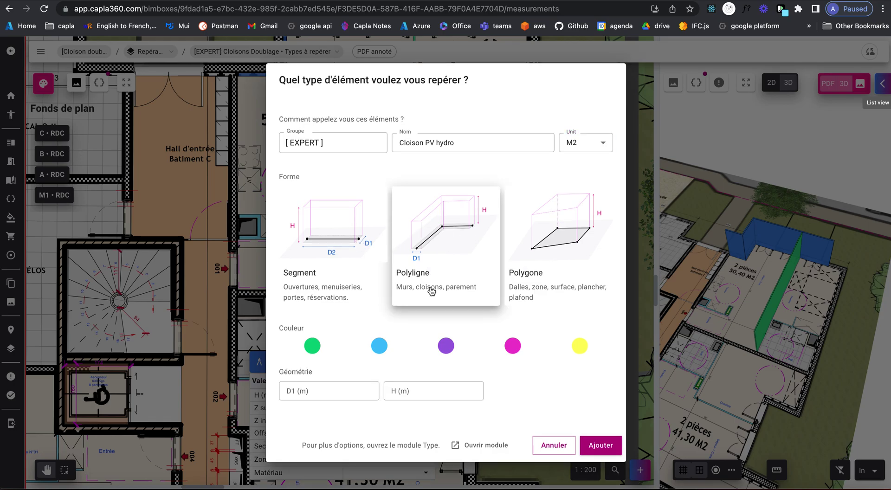
left_click(377, 350)
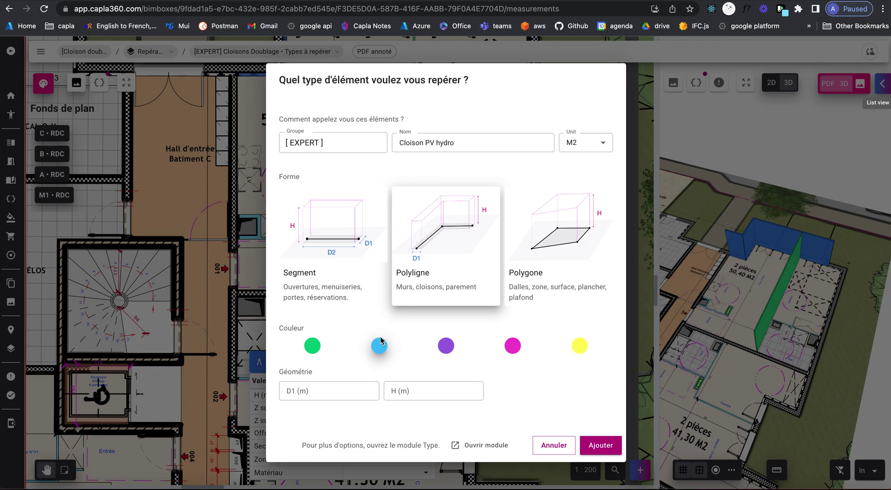
left_click(314, 394)
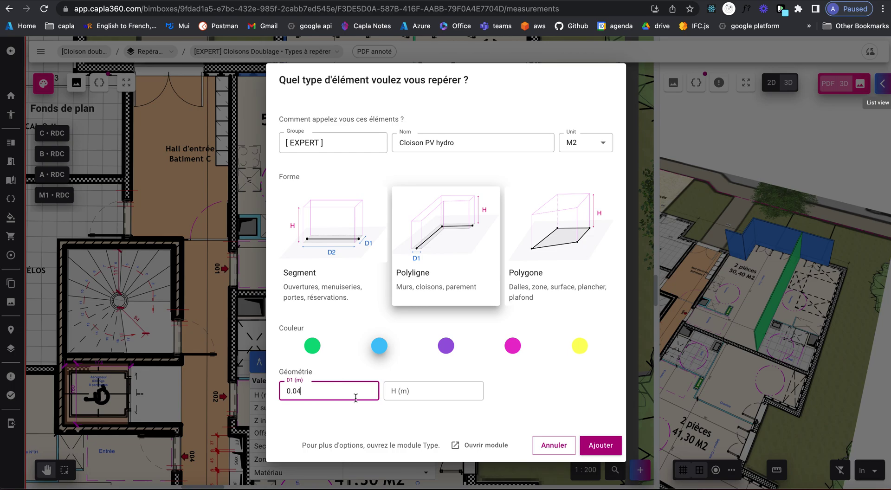
left_click(420, 392)
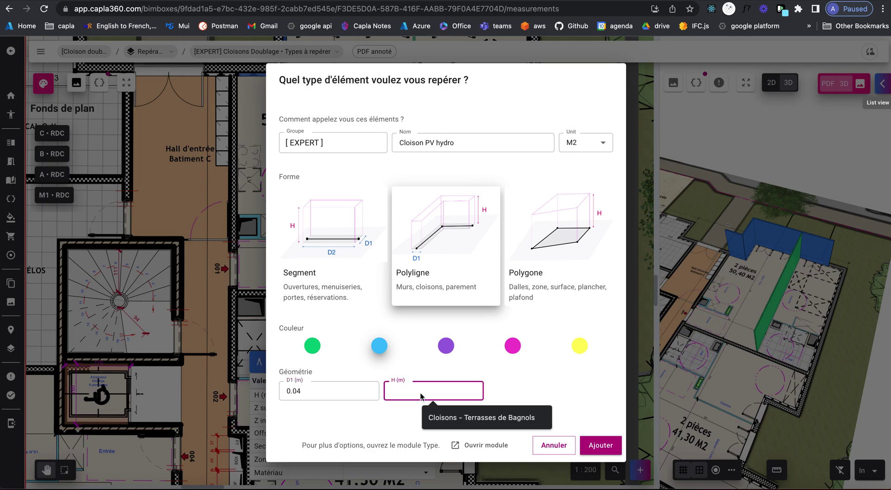
type("2.5")
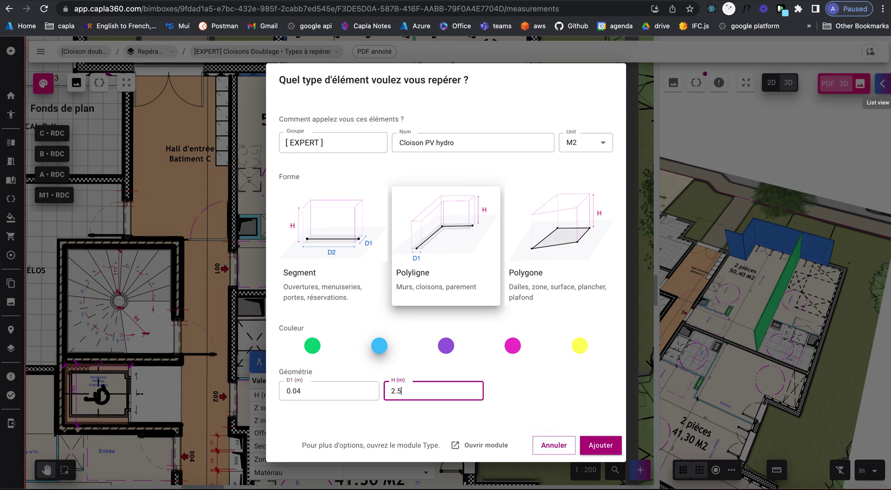
left_click(600, 445)
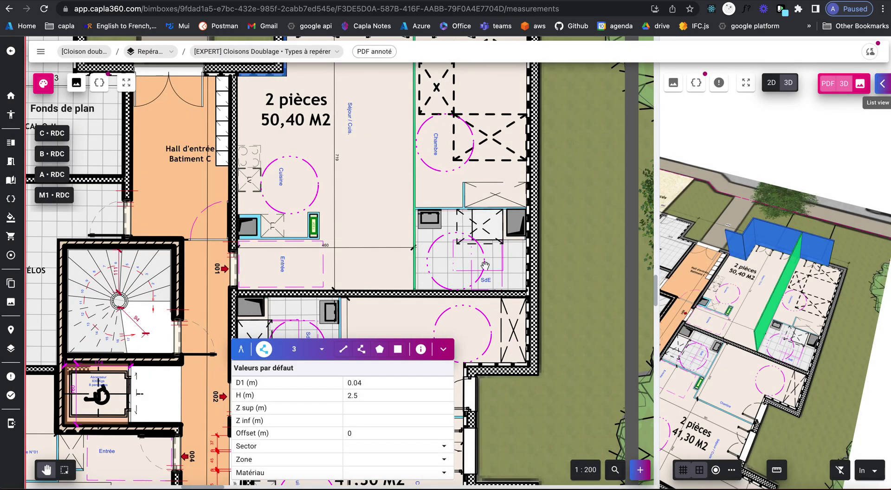
- Trace a Cloison PV hydro polyline along the separating partition and upper wall of the 50,40 M2 apartment's SdE, and save it
scroll(359, 151, "up", 4)
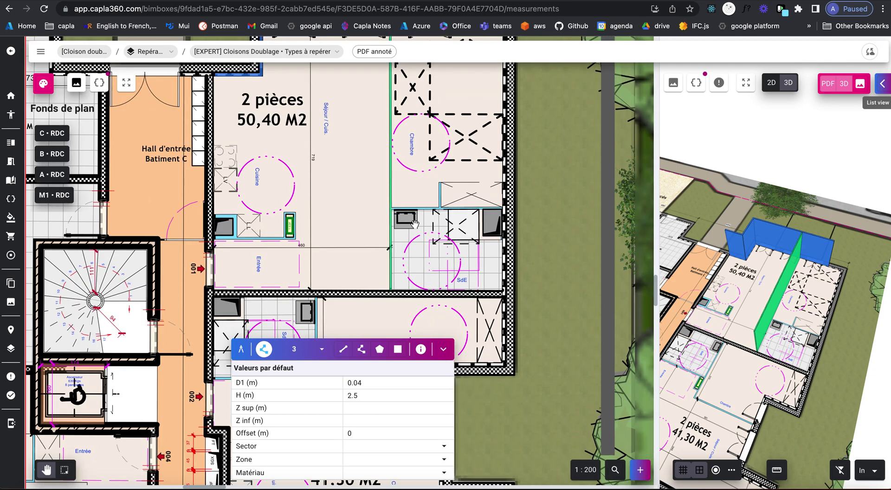
scroll(409, 223, "up", 3)
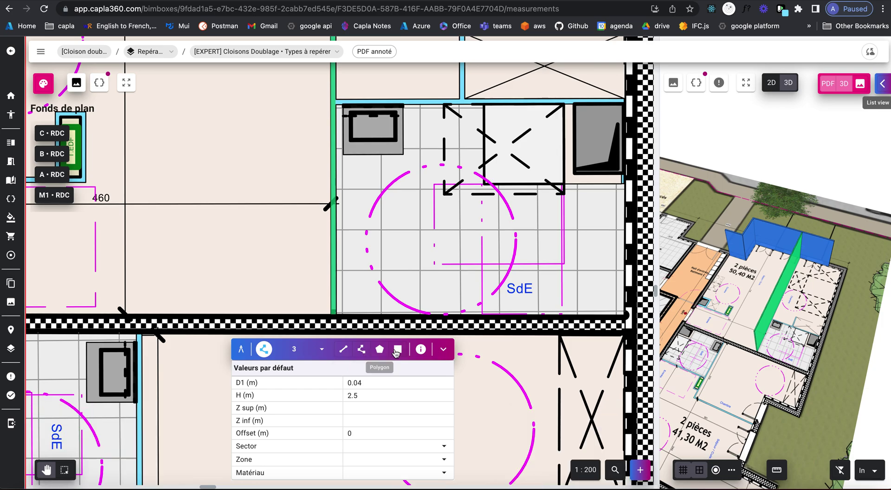
left_click(362, 350)
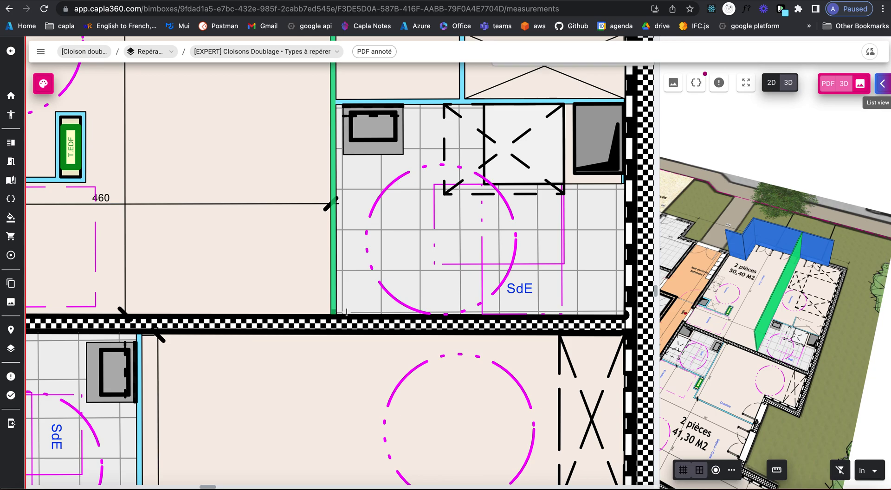
left_click(337, 314)
scroll(342, 258, "up", 2)
scroll(342, 258, "up", 1)
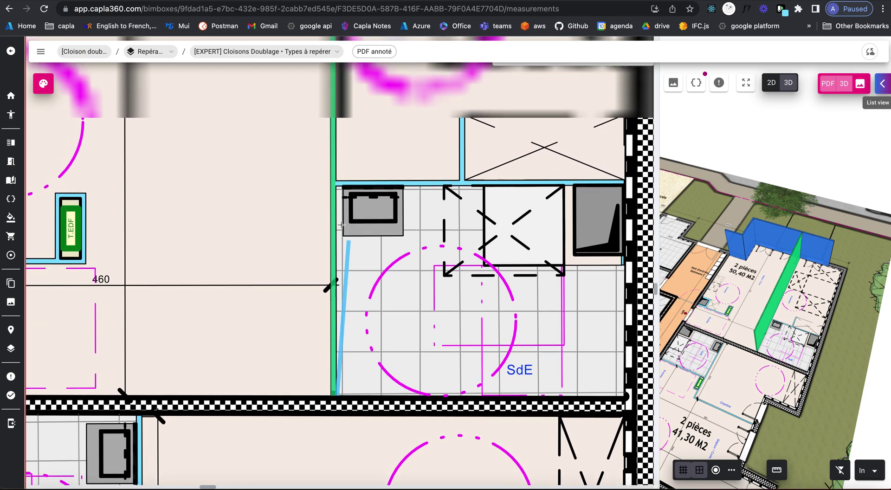
left_click(337, 186)
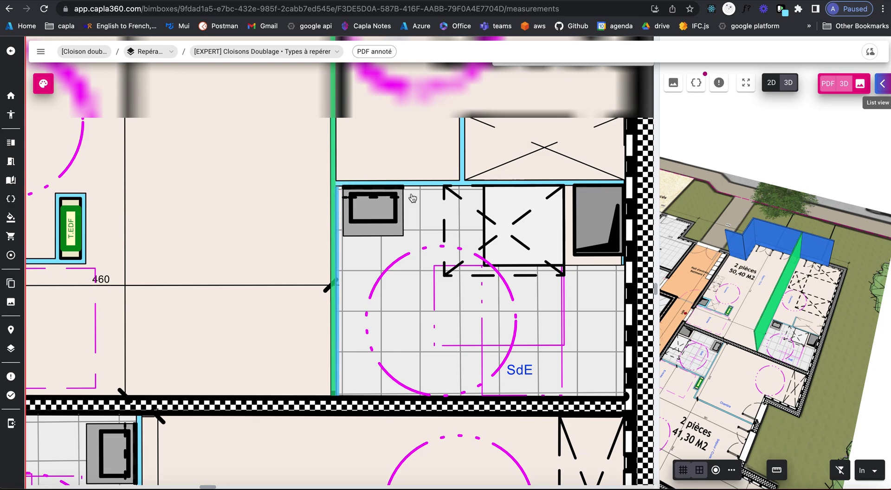
double_click(624, 185)
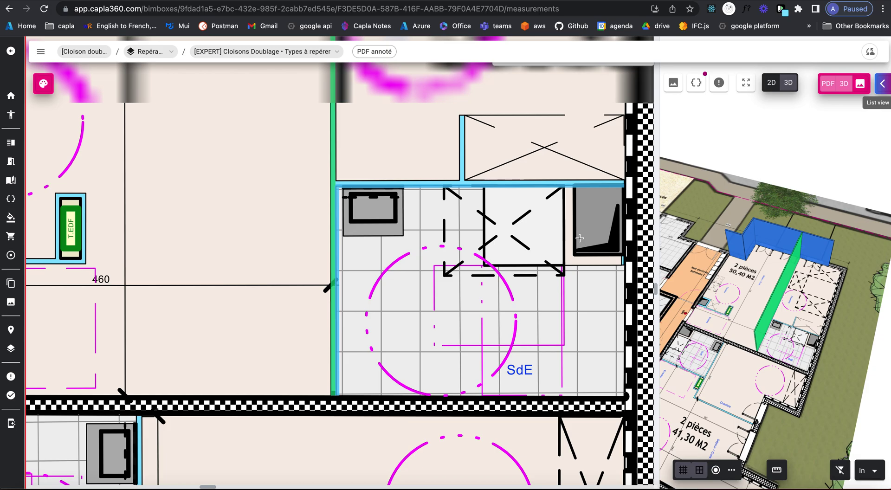
left_click_drag(799, 339, 793, 322)
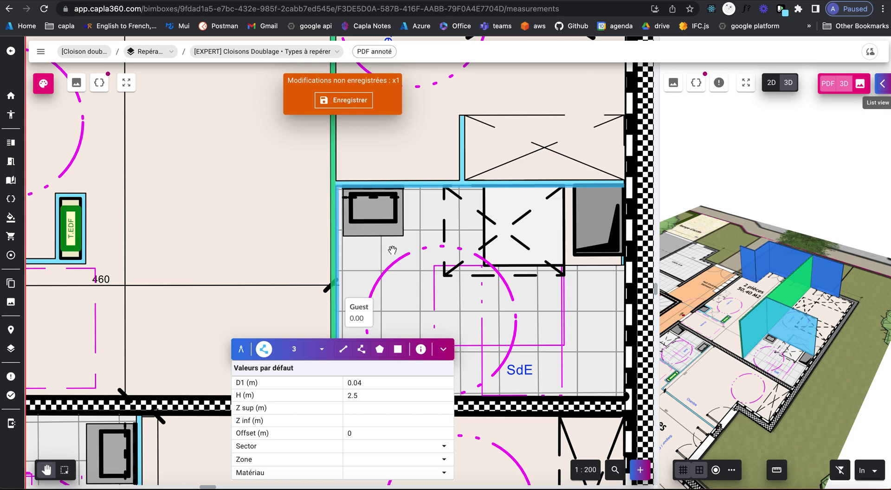
left_click(351, 104)
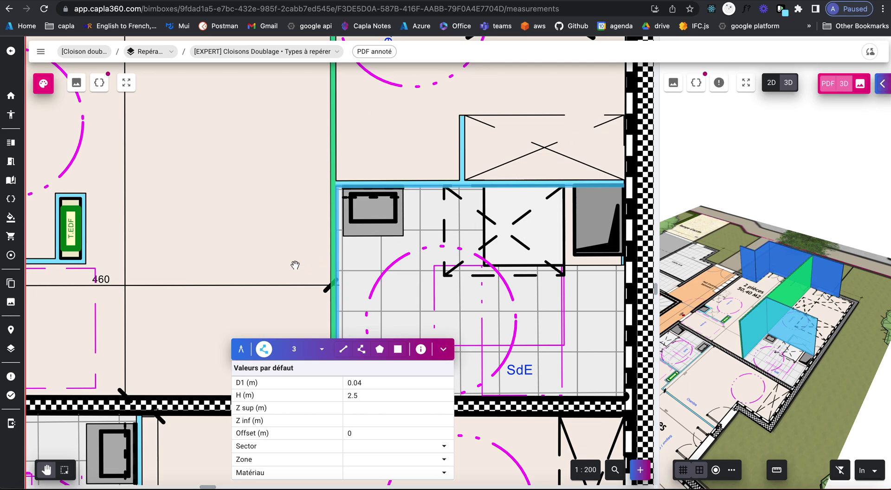
- Examine the SdE of the 2 pièces 50,40 M2 apartment and the thick interior wall below it on the plan
left_click_drag(293, 230, 348, 216)
scroll(294, 220, "down", 5)
left_click_drag(331, 183, 395, 235)
mouse_move(289, 194)
left_mouse_down()
mouse_move(320, 195)
mouse_move(286, 206)
left_mouse_up()
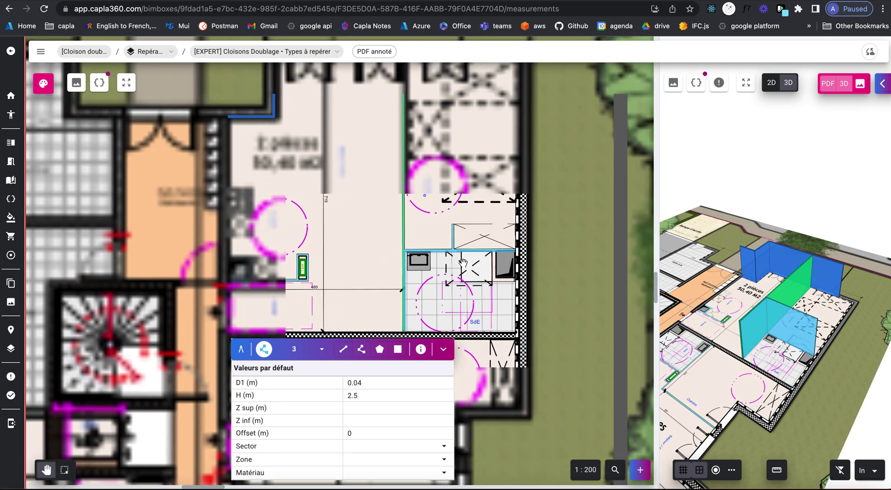
scroll(462, 263, "up", 2)
mouse_move(341, 185)
left_mouse_down()
mouse_move(355, 285)
mouse_move(327, 237)
mouse_move(347, 178)
left_mouse_up()
left_click_drag(347, 274, 345, 156)
scroll(437, 307, "up", 3)
left_click_drag(455, 296, 264, 265)
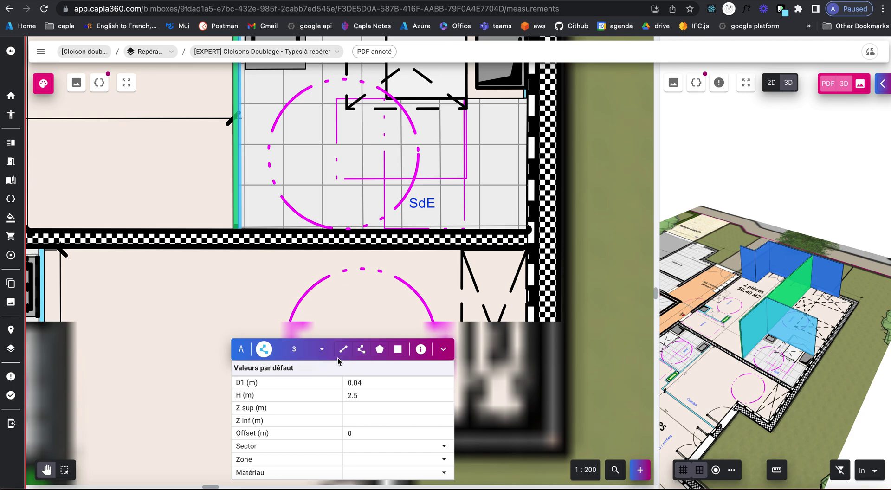
- Start another element type in the [ EXPERT ] group, named Doublage murs intérieurs
left_click(322, 350)
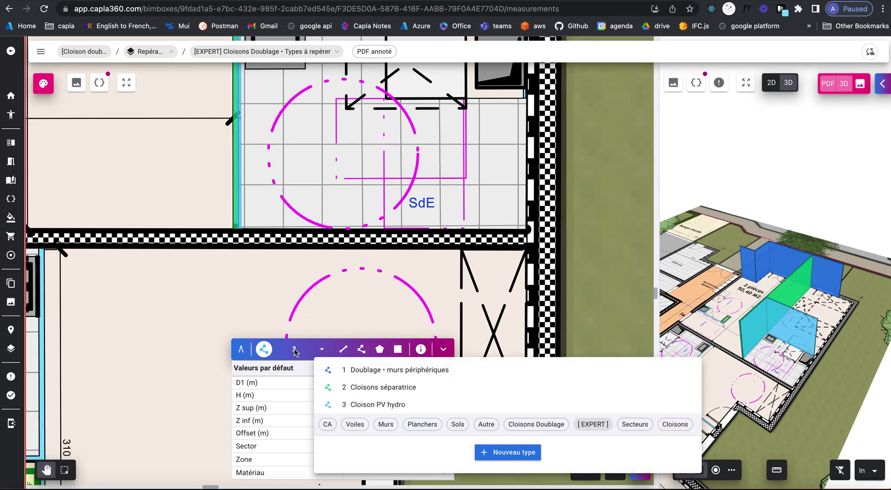
left_click(516, 458)
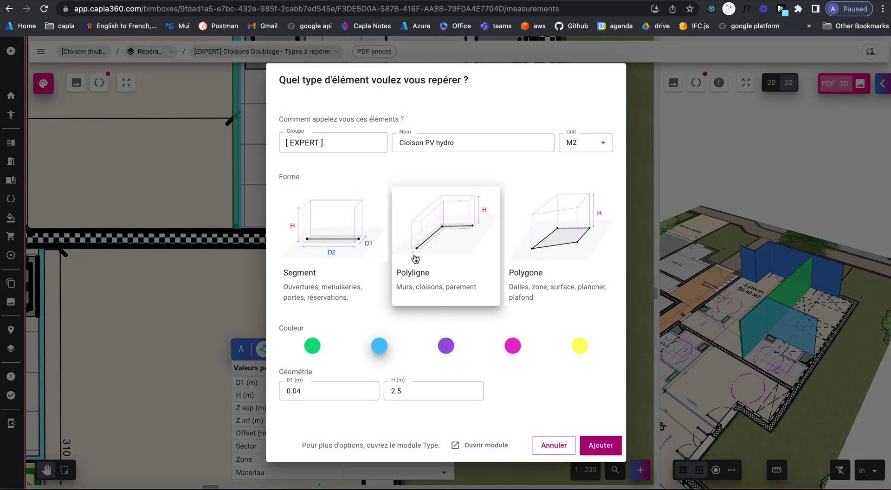
left_click(459, 146)
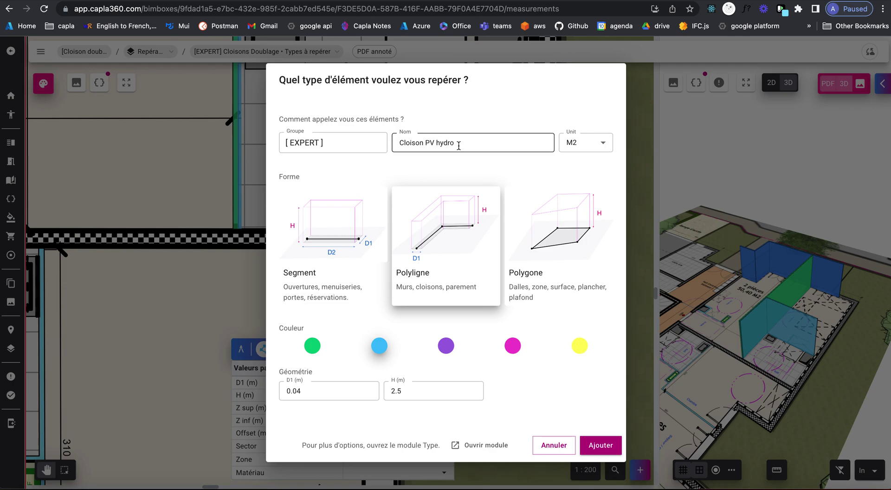
triple_click(416, 143)
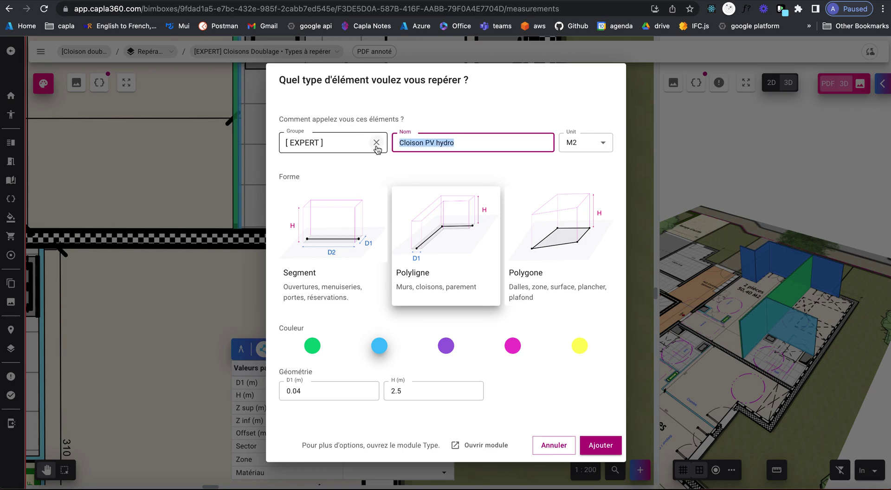
type("Doublage murs intérieurs")
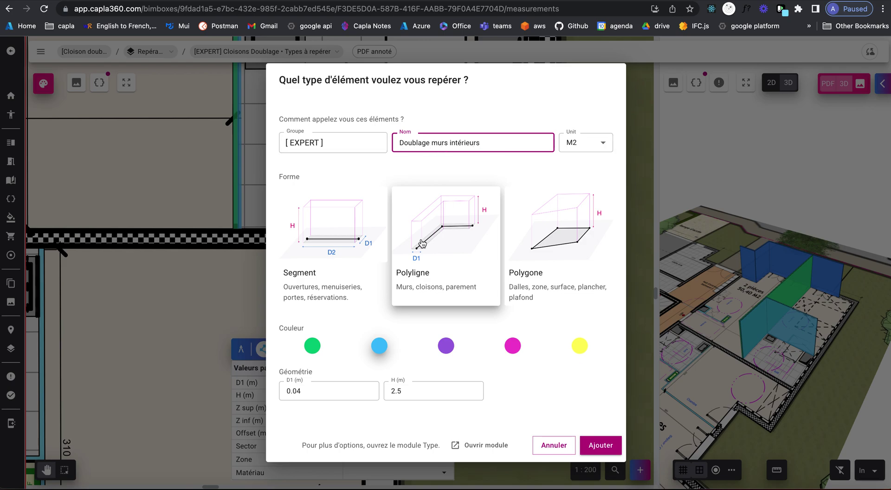
- Give the new type a purple colour and a D1 of 0.05 m, and add it
left_click(447, 349)
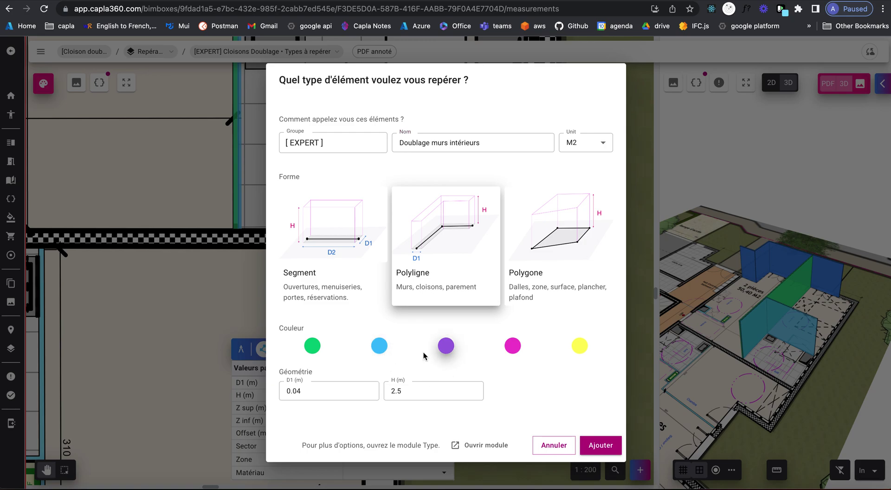
left_click(291, 393)
left_click(308, 394)
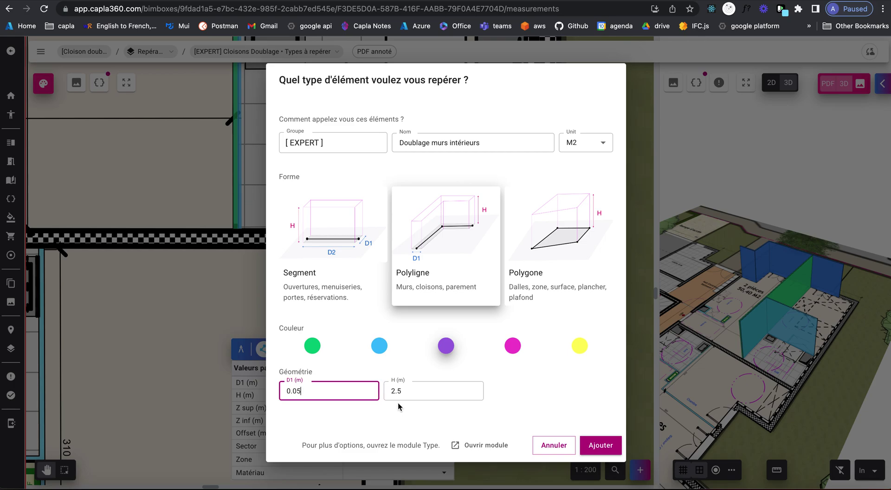
left_click(602, 447)
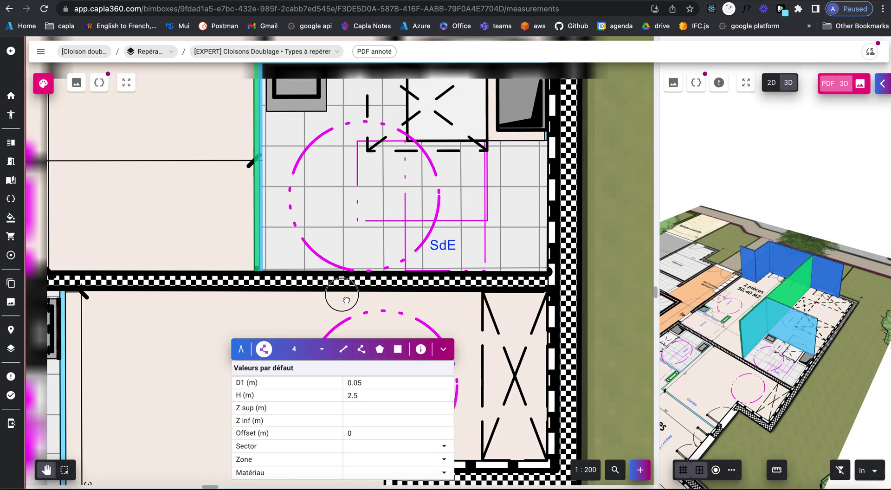
- Trace a Doublage murs intérieurs polyline along the interior wall below the SdE and Entrée of the 50,40 M2 apartment, and save it
left_click_drag(347, 300, 455, 258)
scroll(433, 277, "down", 2)
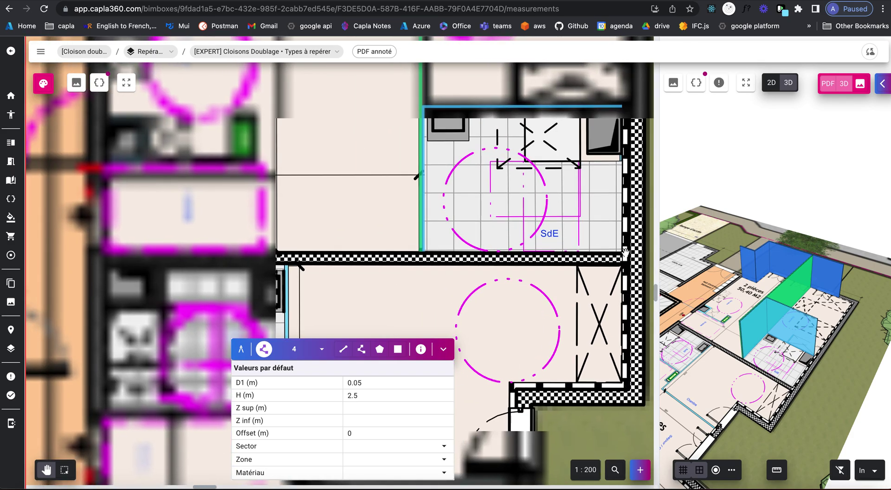
left_click(364, 354)
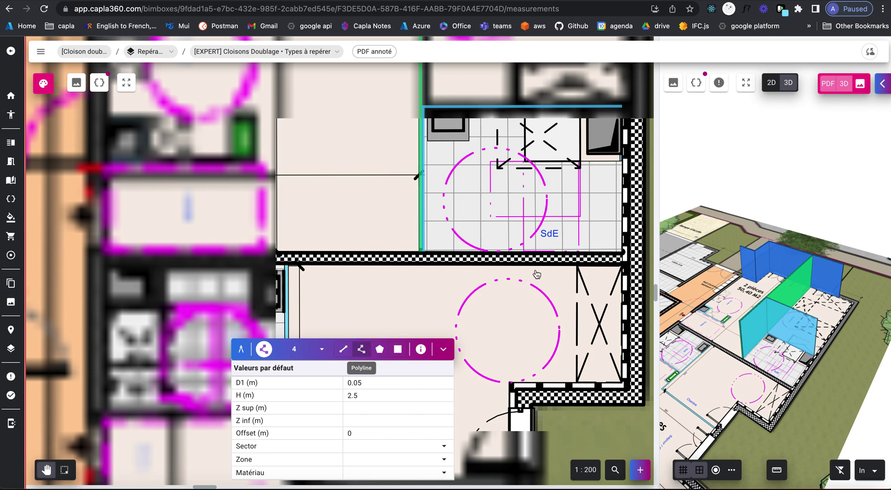
left_click(620, 252)
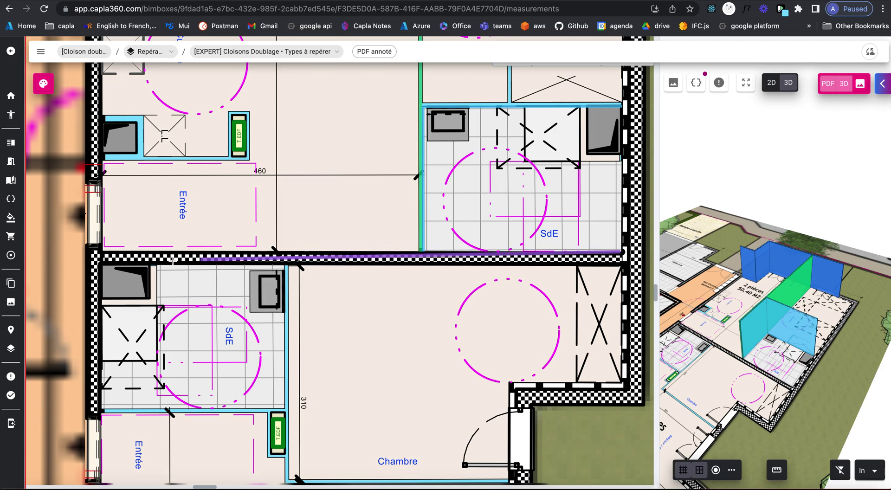
left_click(102, 253)
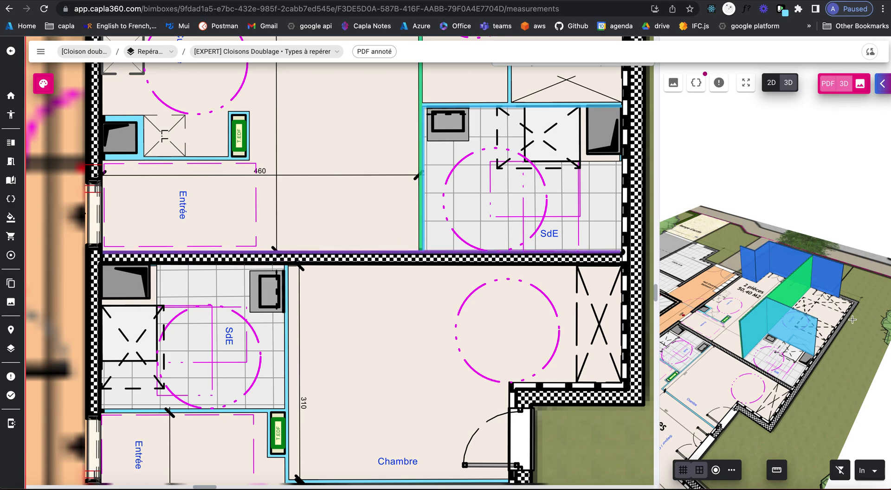
mouse_move(808, 383)
left_mouse_down()
mouse_move(707, 361)
mouse_move(773, 389)
mouse_move(799, 383)
mouse_move(810, 390)
left_mouse_up()
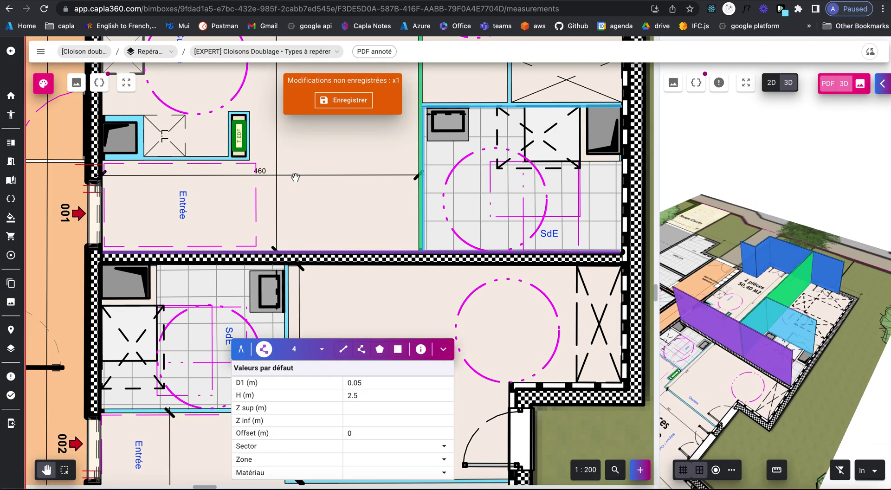
left_click(341, 102)
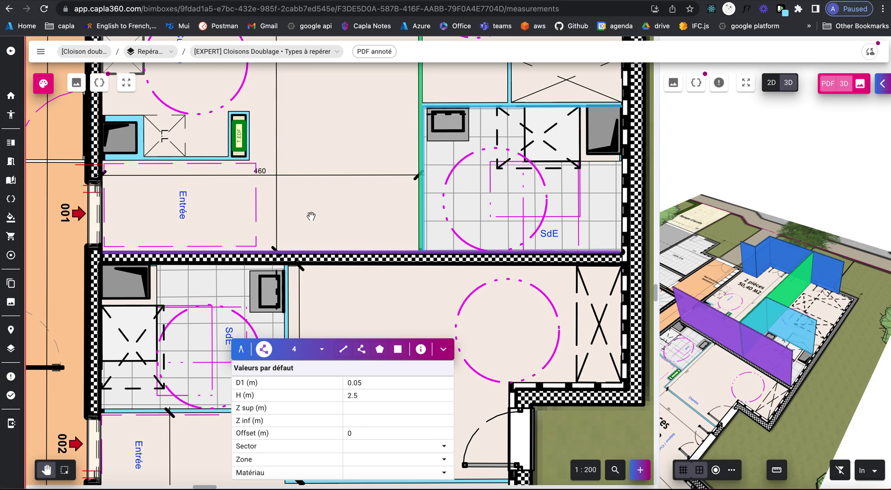
- Examine the partitions around the SdE, Entrée and Chambre of the apartment below the newly lined interior wall on the plan
scroll(332, 222, "down", 3)
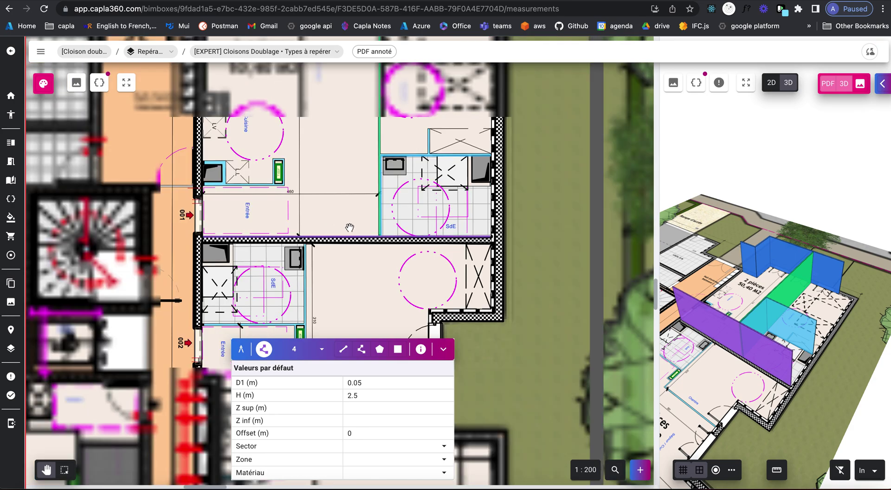
scroll(340, 201, "down", 5)
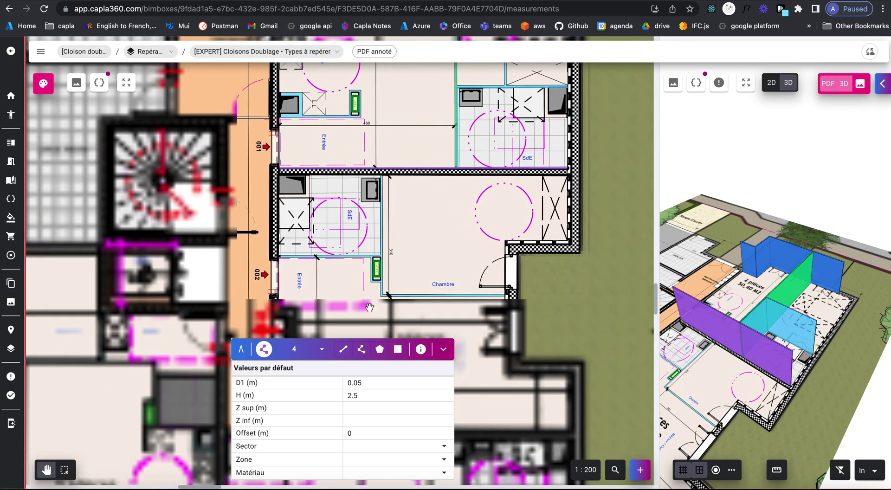
scroll(385, 218, "up", 5)
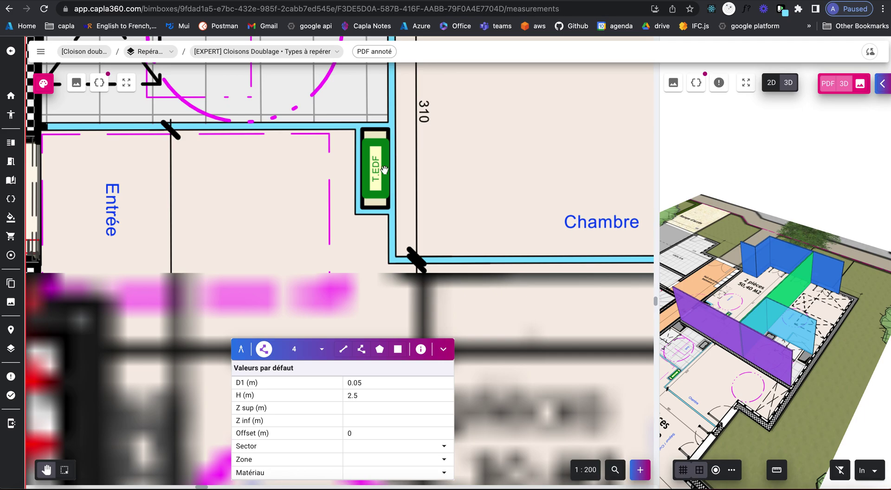
scroll(292, 169, "down", 5)
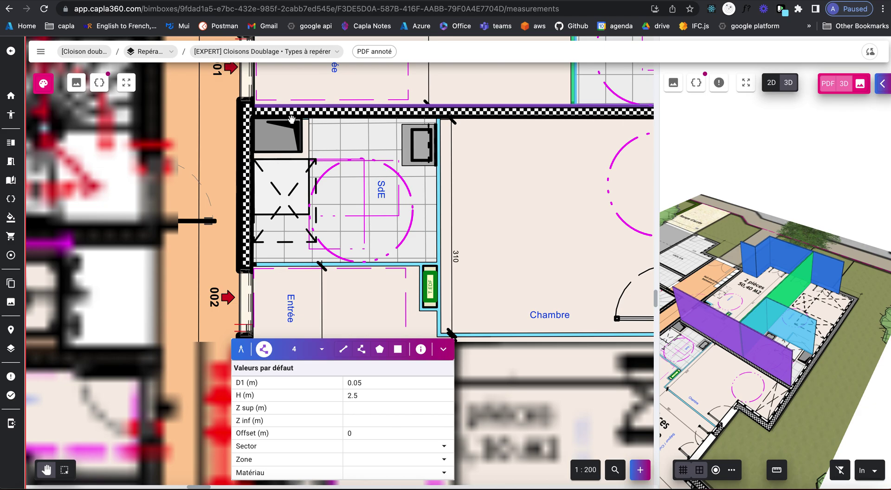
scroll(471, 226, "down", 5)
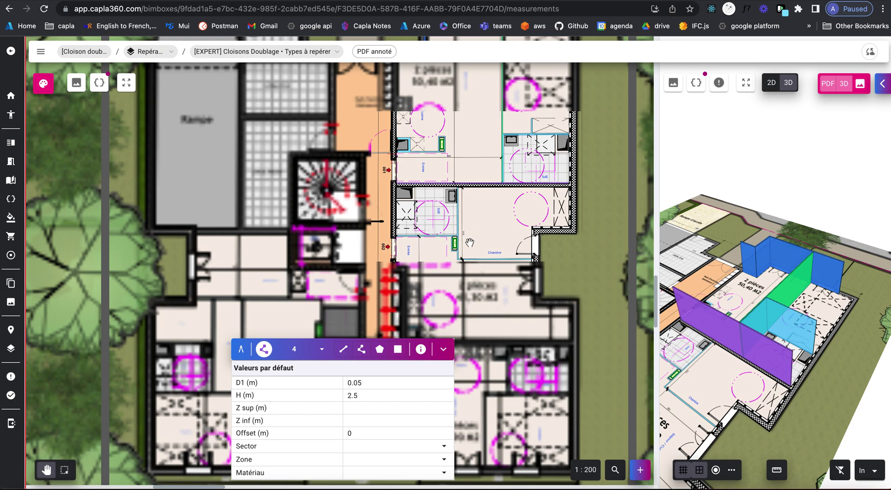
left_click_drag(442, 289, 403, 282)
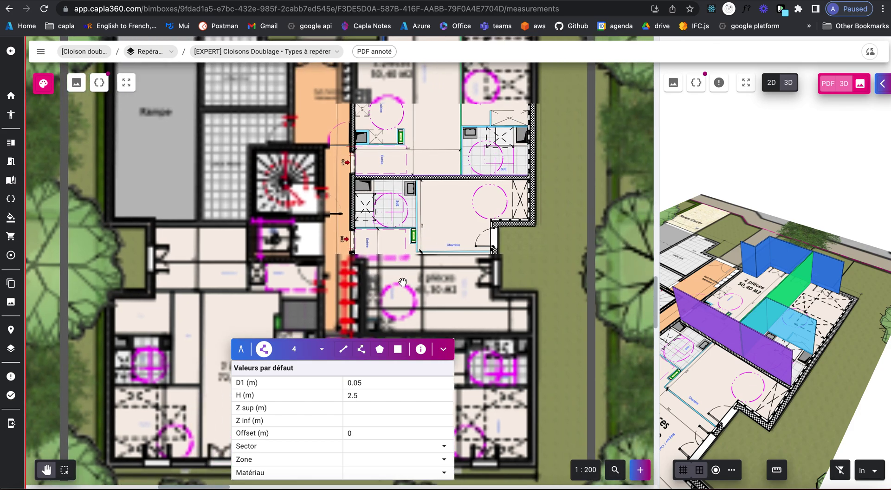